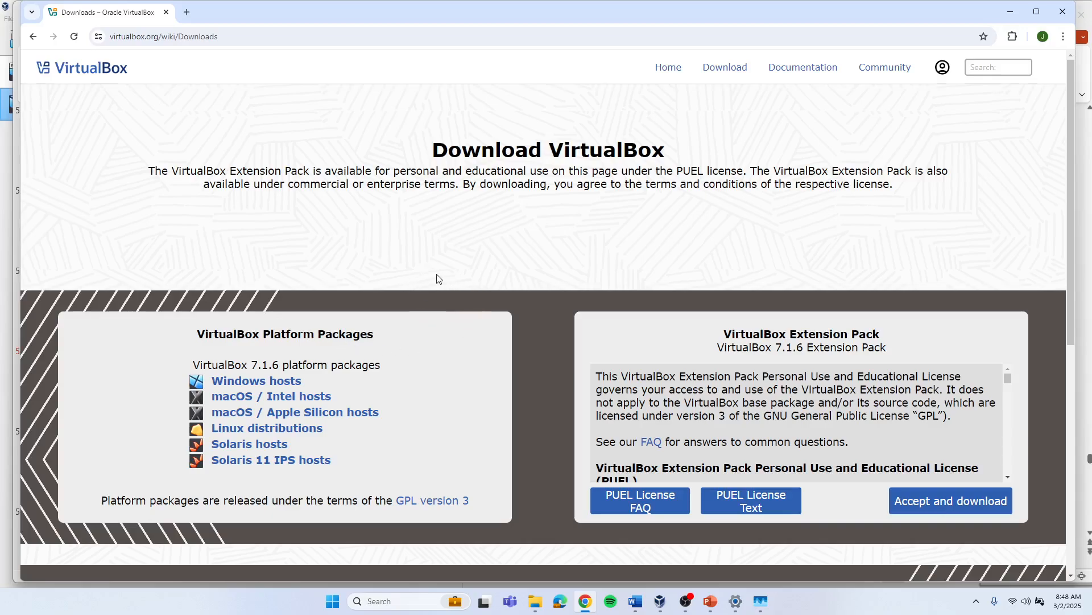
Step: Open the Extensions tool and review the installed Oracle VM VirtualBox Extension Pack, cancelling the install file dialog
click(660, 601)
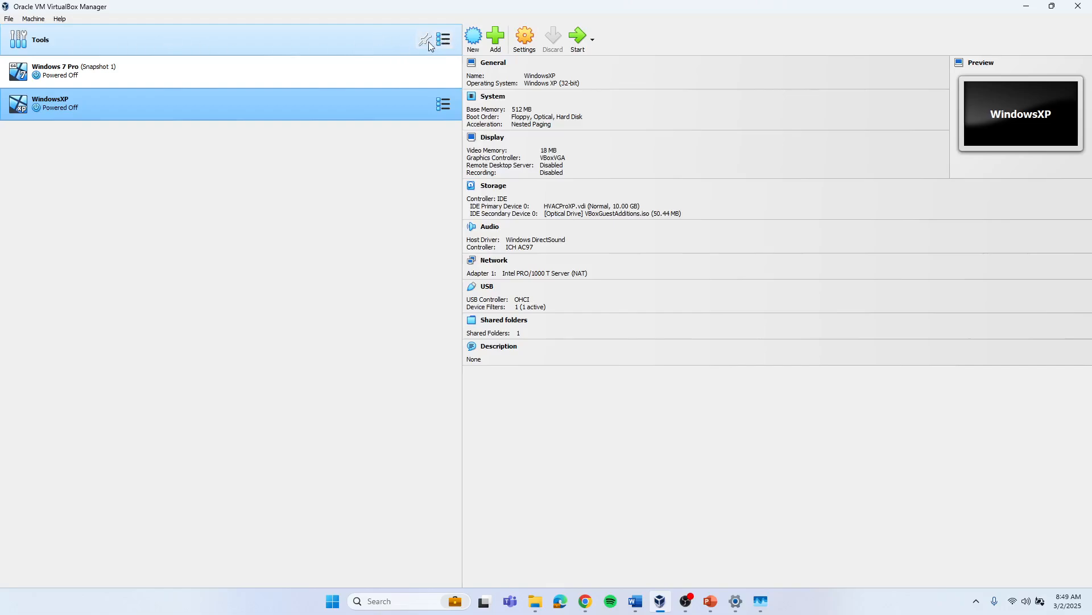
click(443, 39)
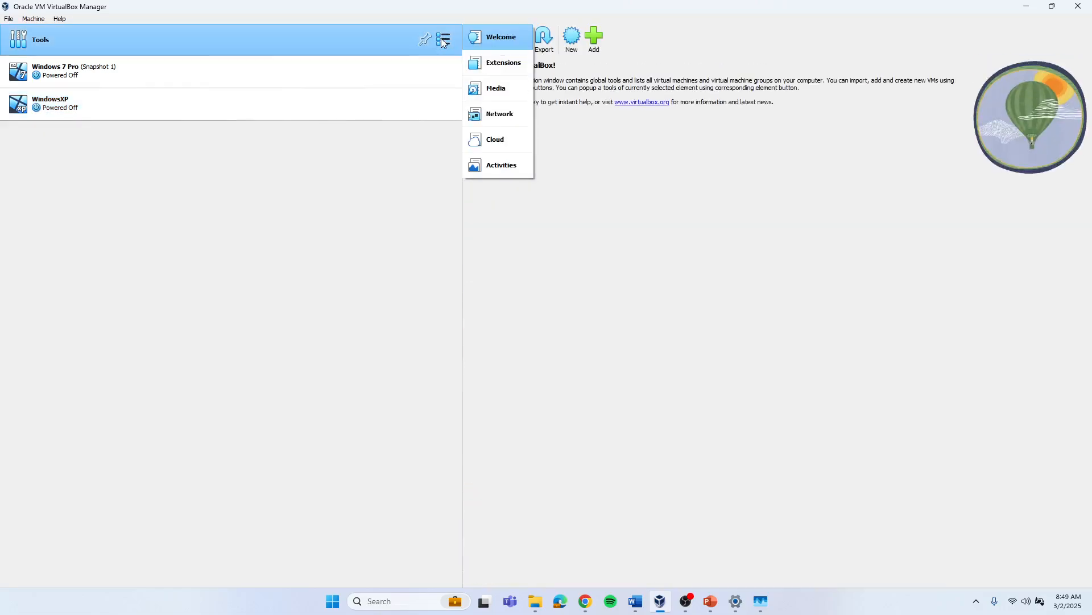
click(484, 61)
click(547, 75)
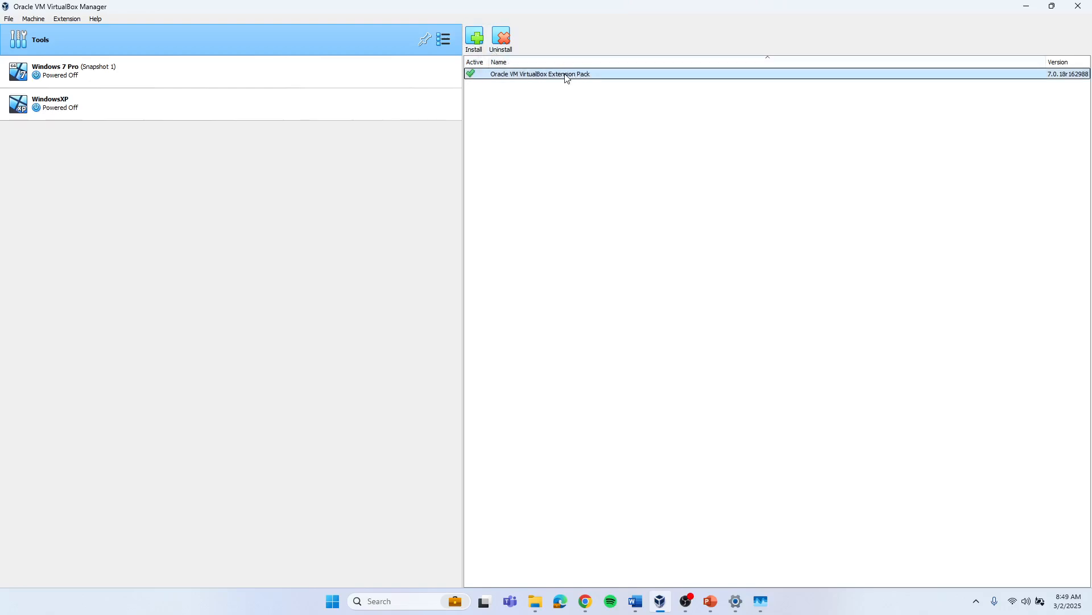
click(476, 38)
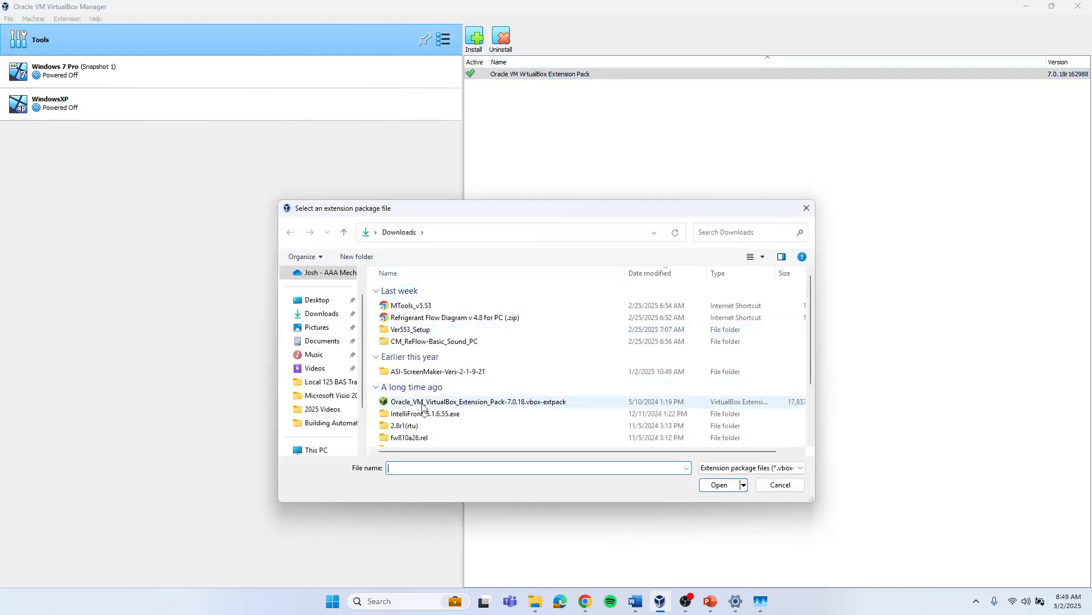
click(782, 484)
Step: Return to the Welcome tool and start a new virtual machine named Test
click(445, 40)
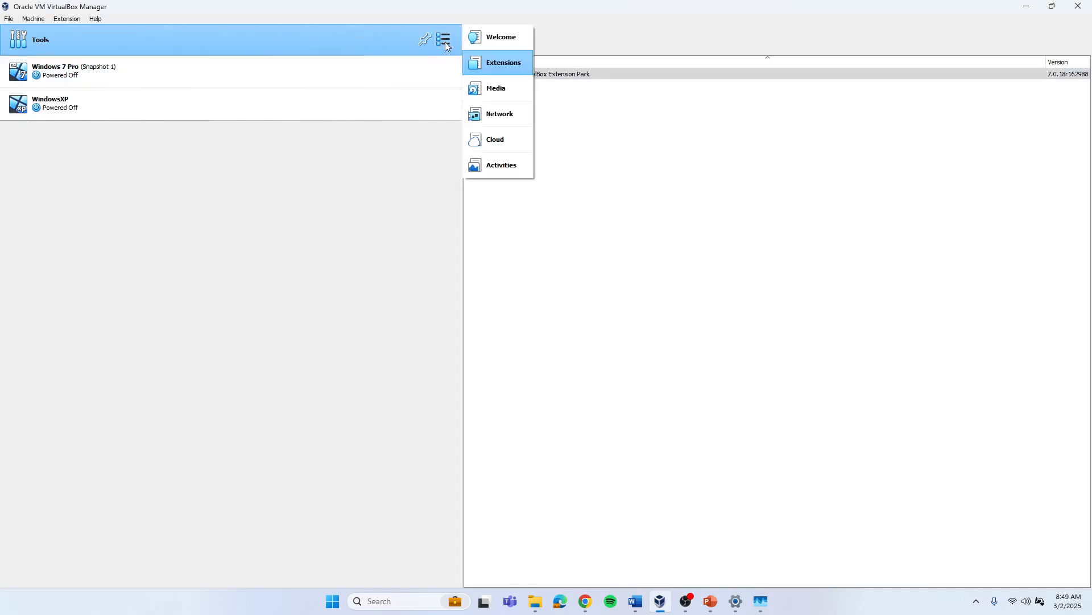
click(501, 39)
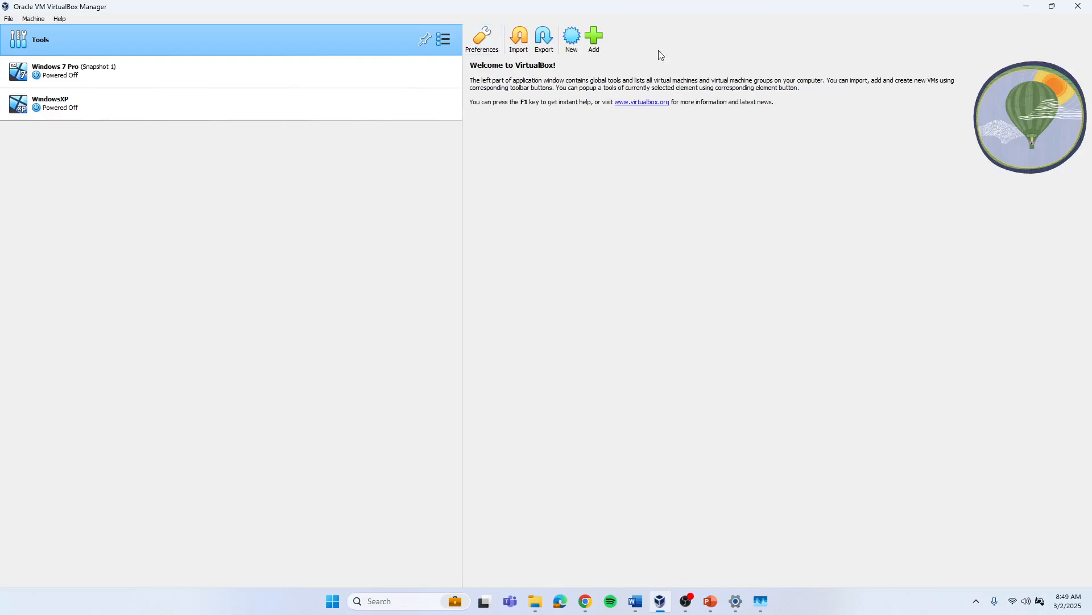
click(573, 39)
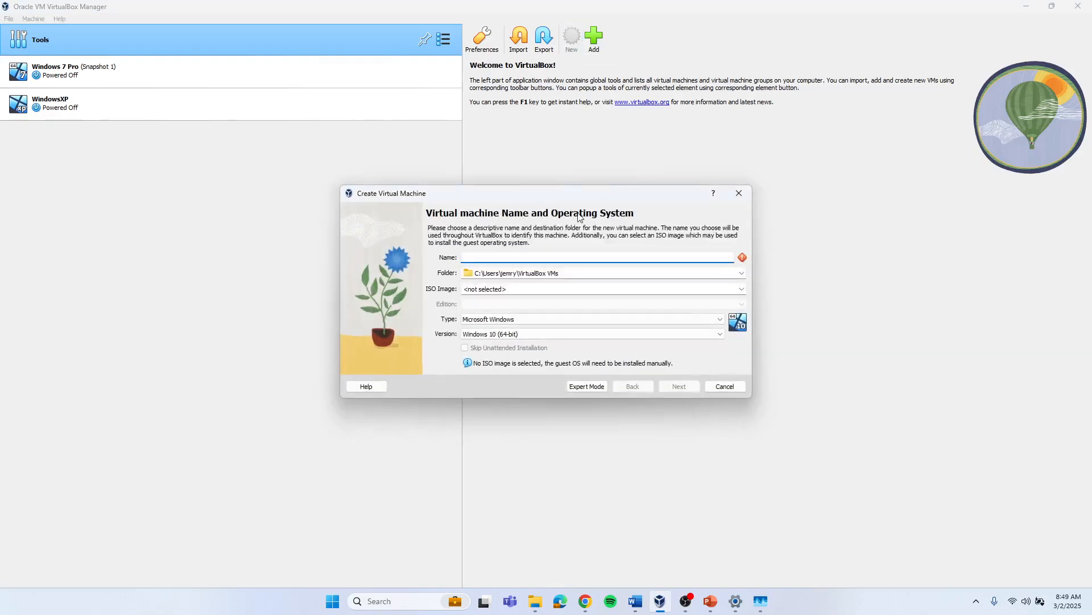
text(Test)
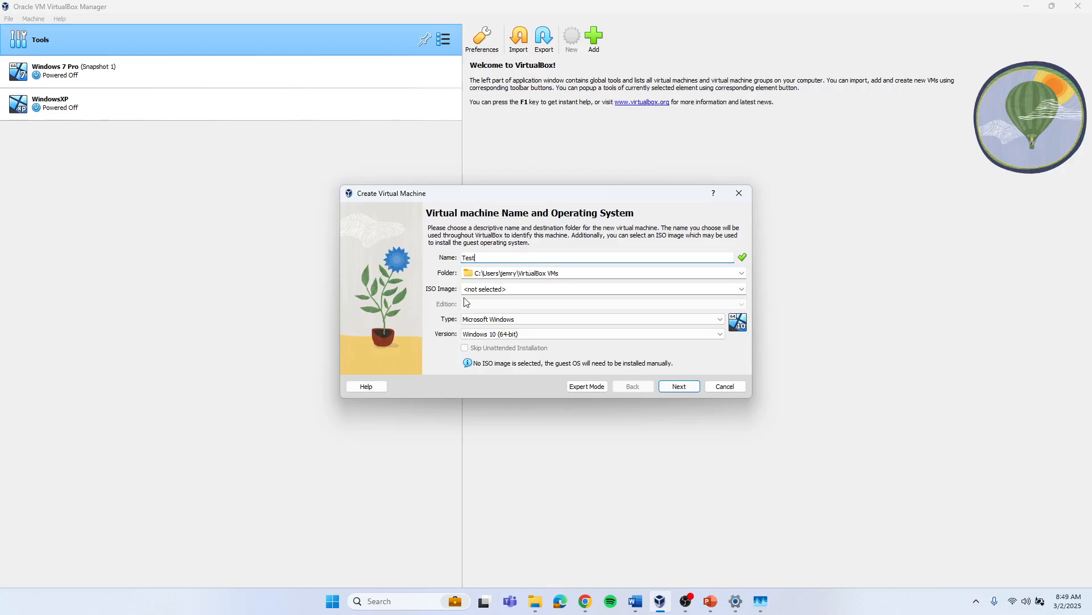
Step: Select the Windows 7 Professional ISO image and enable Skip Unattended Installation
click(742, 288)
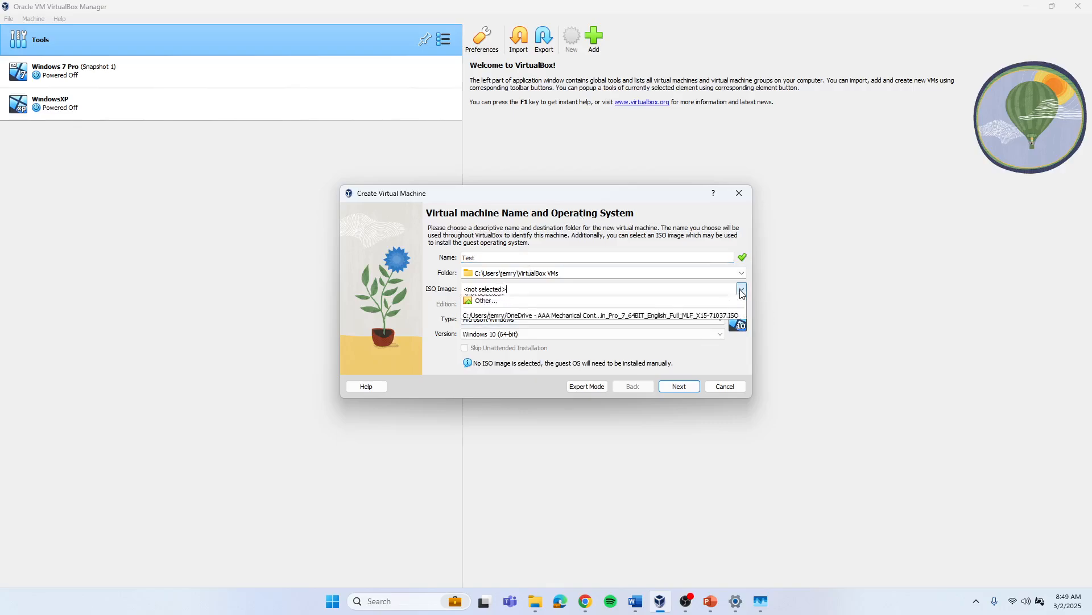
click(557, 321)
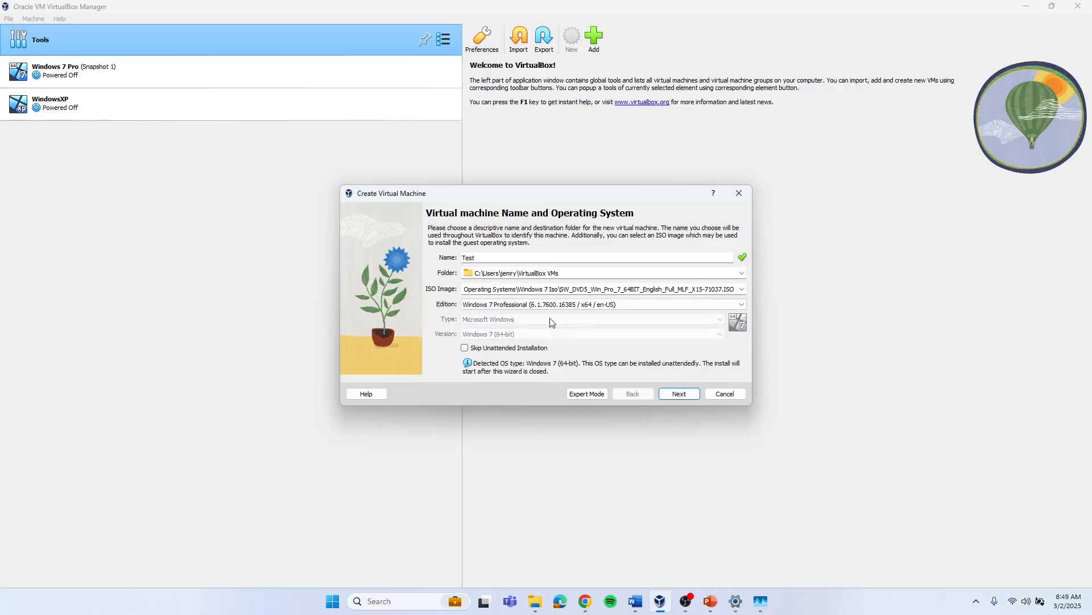
click(465, 348)
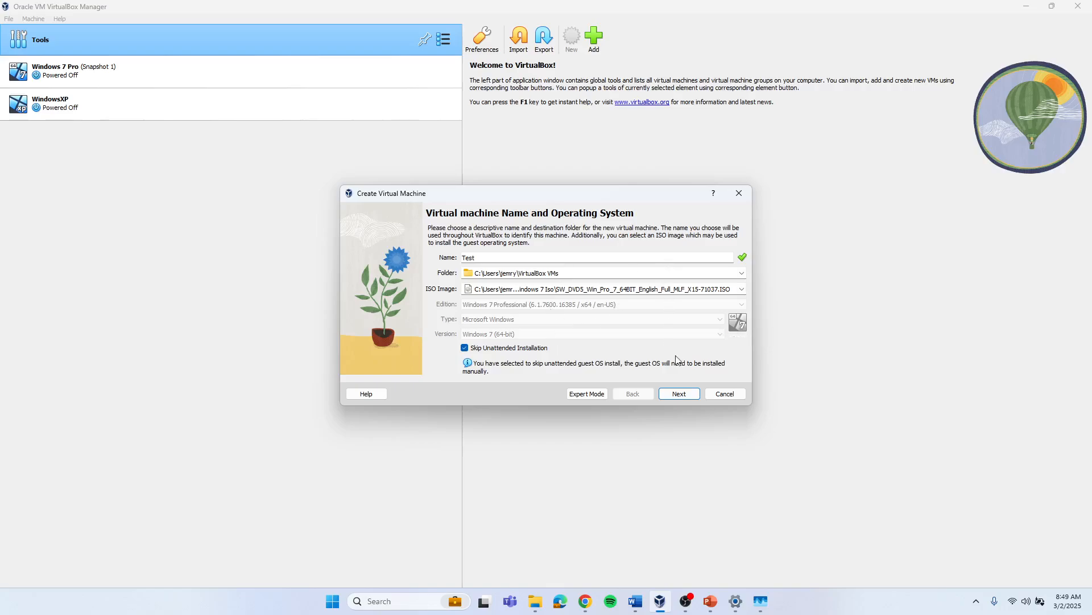
Step: Set the new machine's processor count to 2 on the hardware page
click(680, 394)
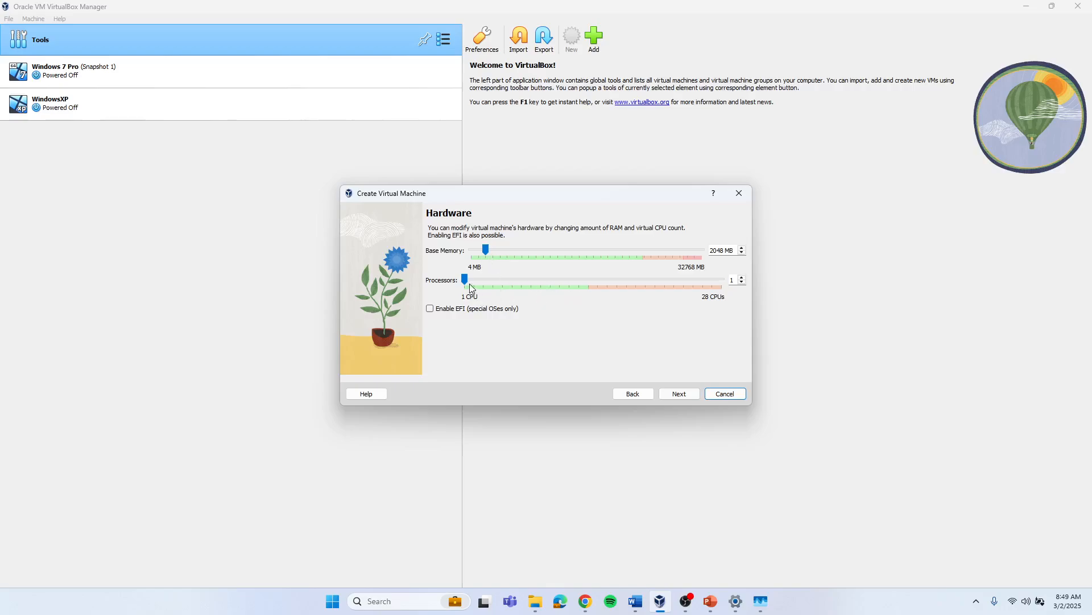
click(743, 277)
click(688, 396)
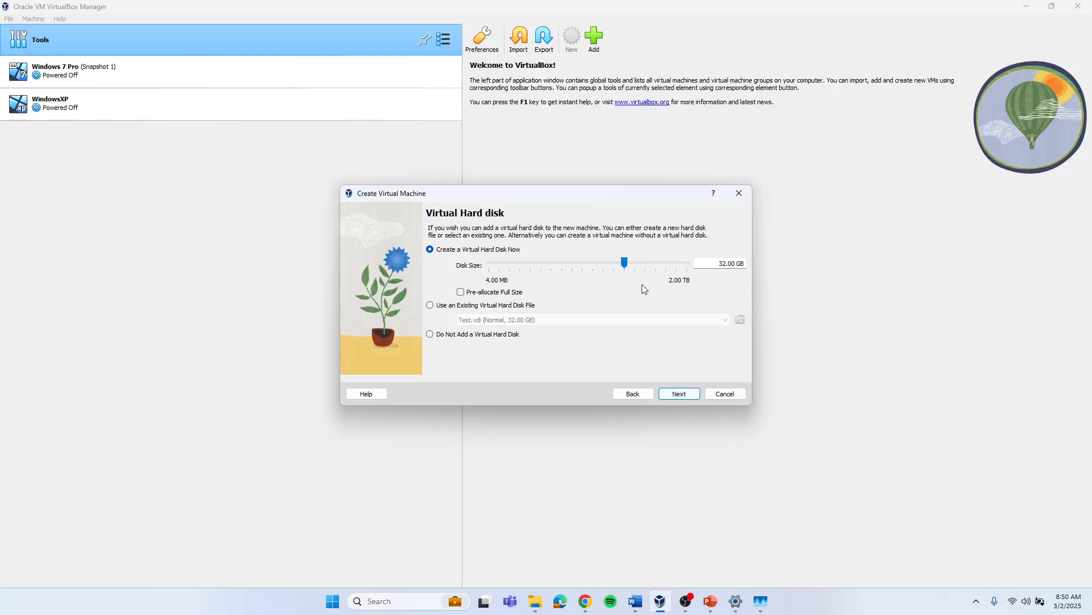
Step: Inspect the VirtualBox VMs folder and This PC drive space in File Explorer
click(538, 604)
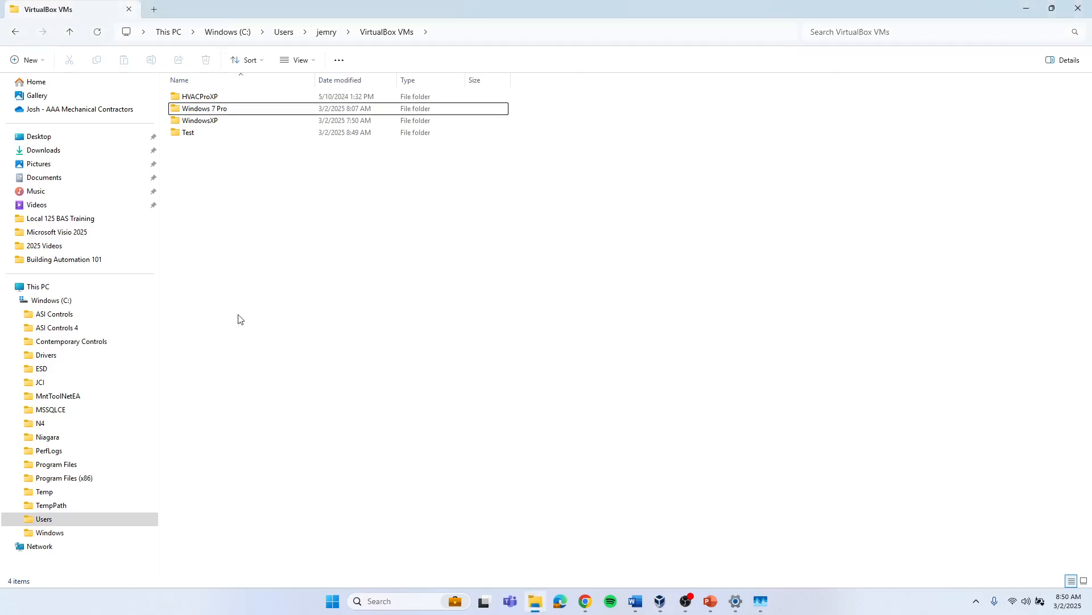
click(41, 287)
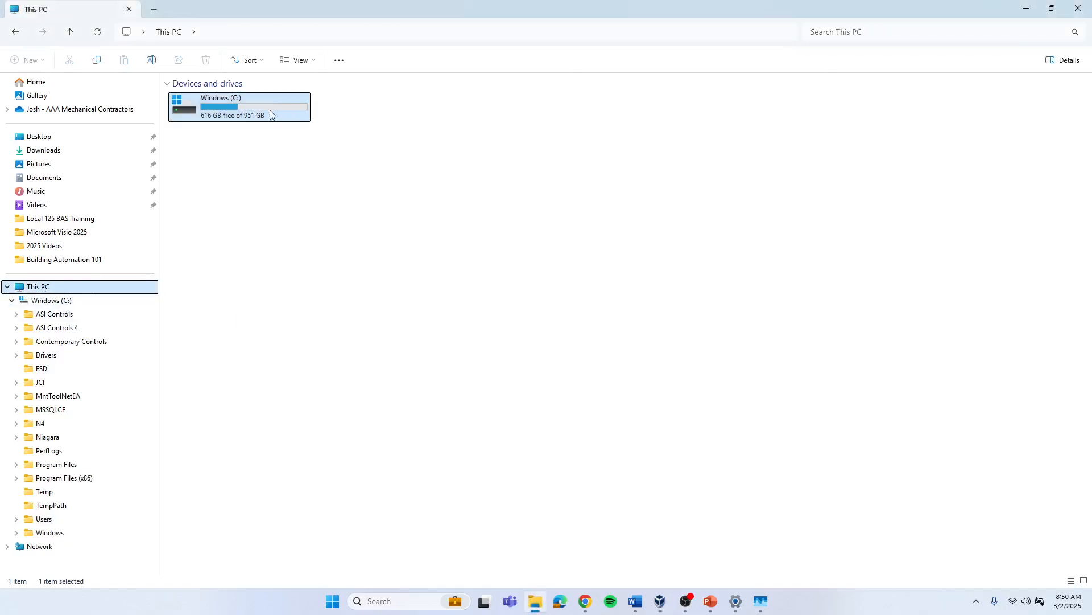
mouse_move(255, 122)
click(1027, 8)
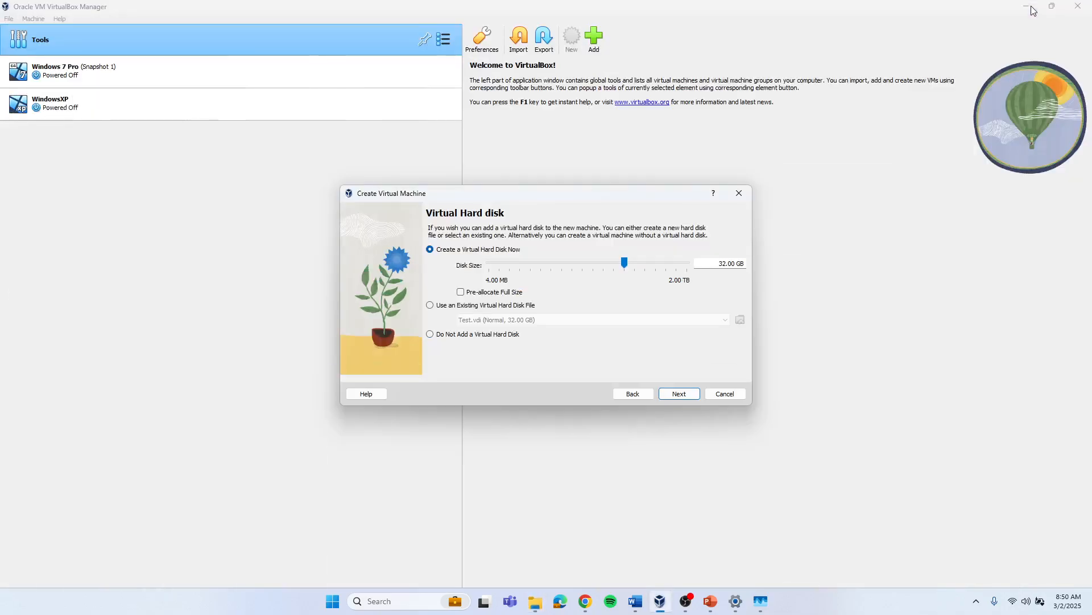
Step: Keep the 32.00 GB virtual hard disk and finish creating the Test machine
click(688, 397)
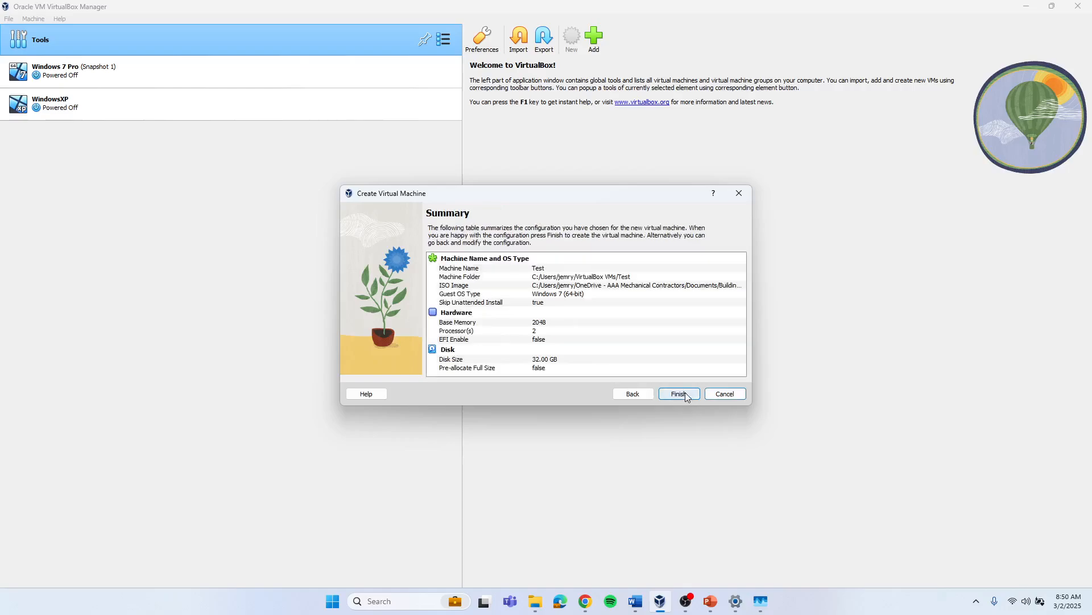
click(686, 394)
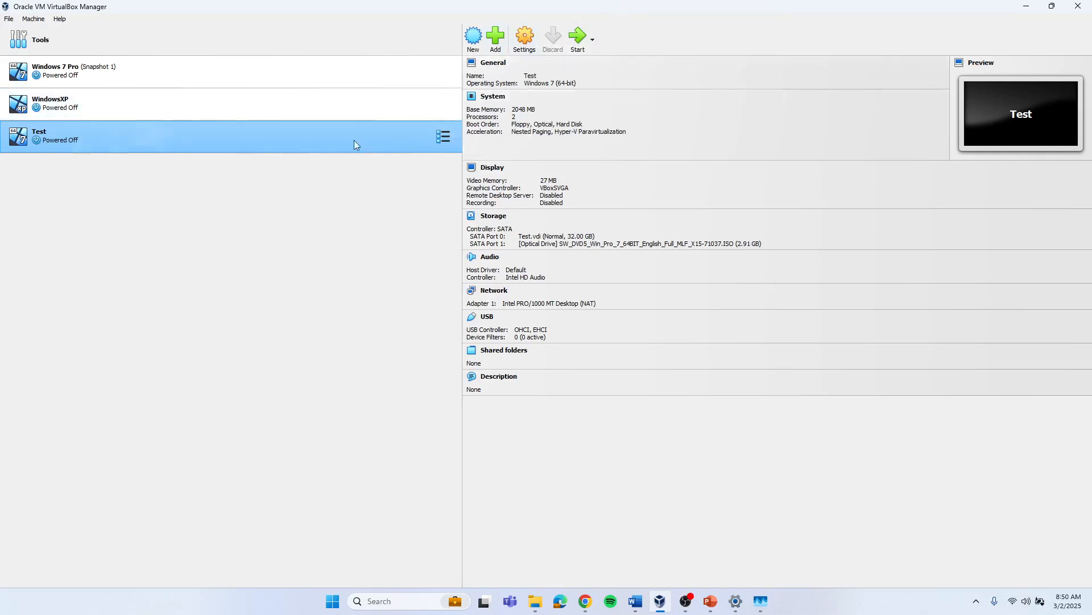
Step: Open the Test machine's settings and set Shared Clipboard to Bidirectional and change the Drag'n'Drop mode
click(525, 37)
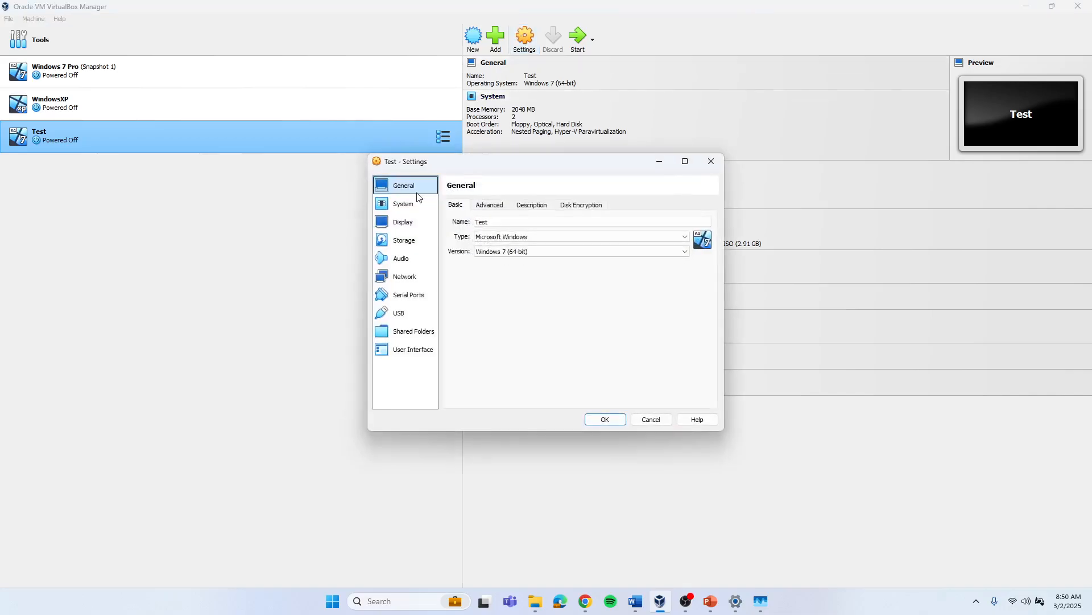
click(491, 206)
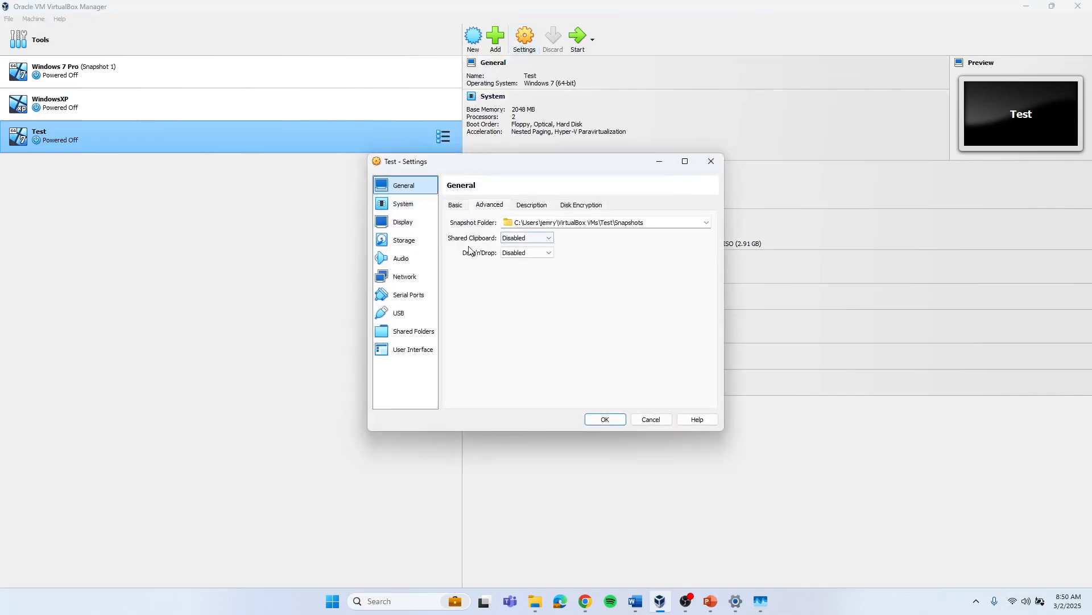
click(551, 237)
click(546, 267)
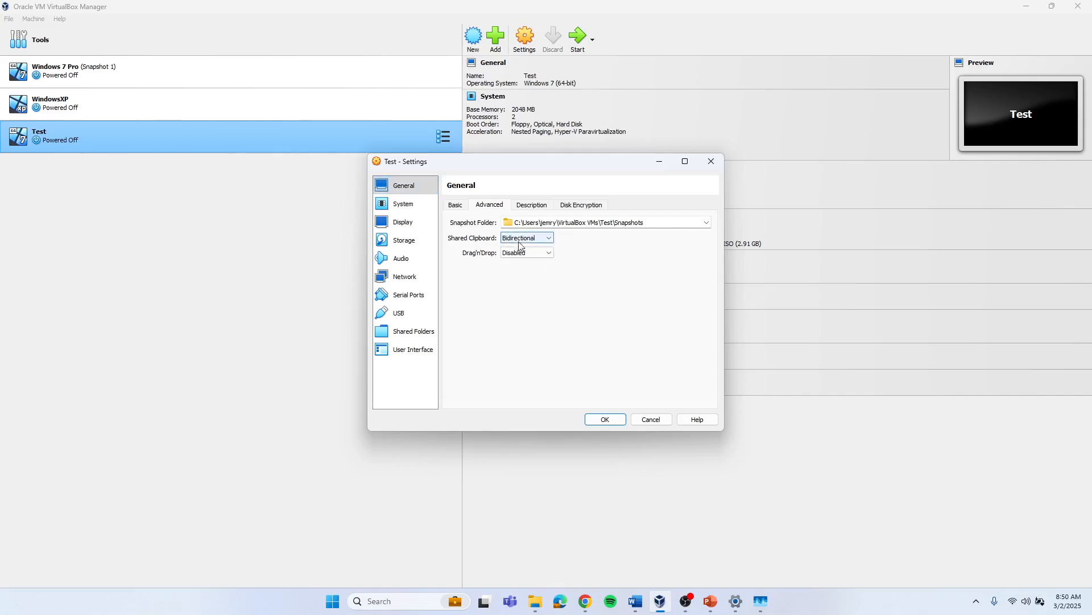
click(547, 253)
click(538, 284)
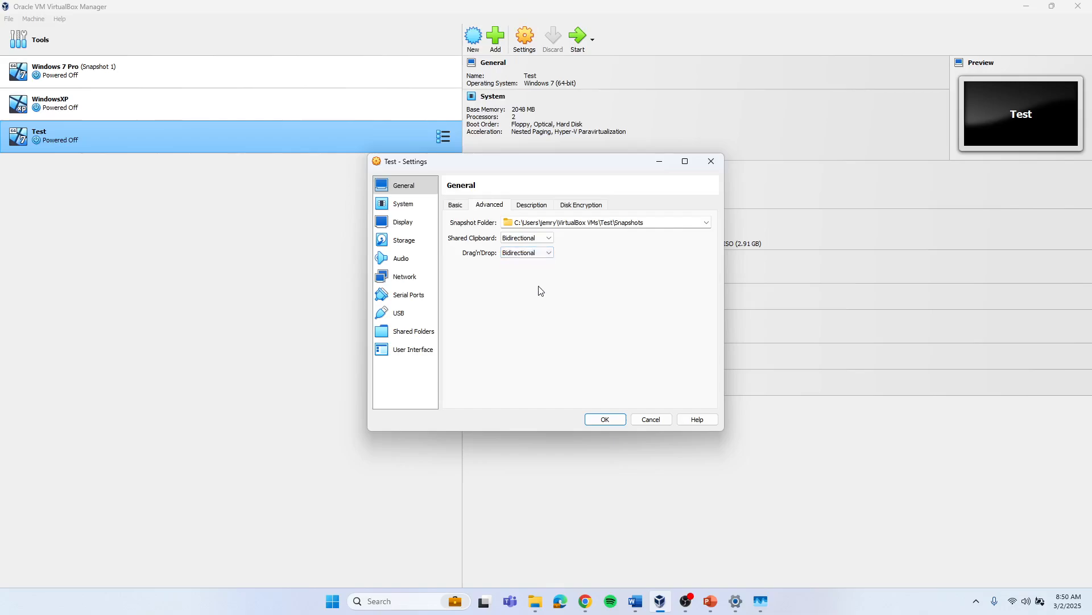
Step: Set the display's video memory to 128 MB
click(409, 210)
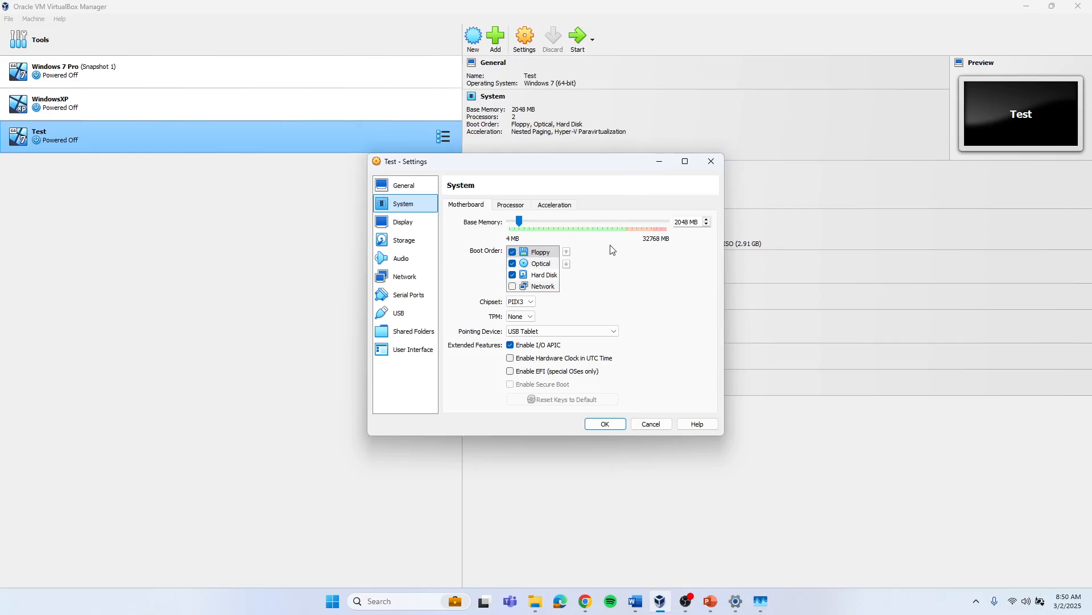
click(519, 208)
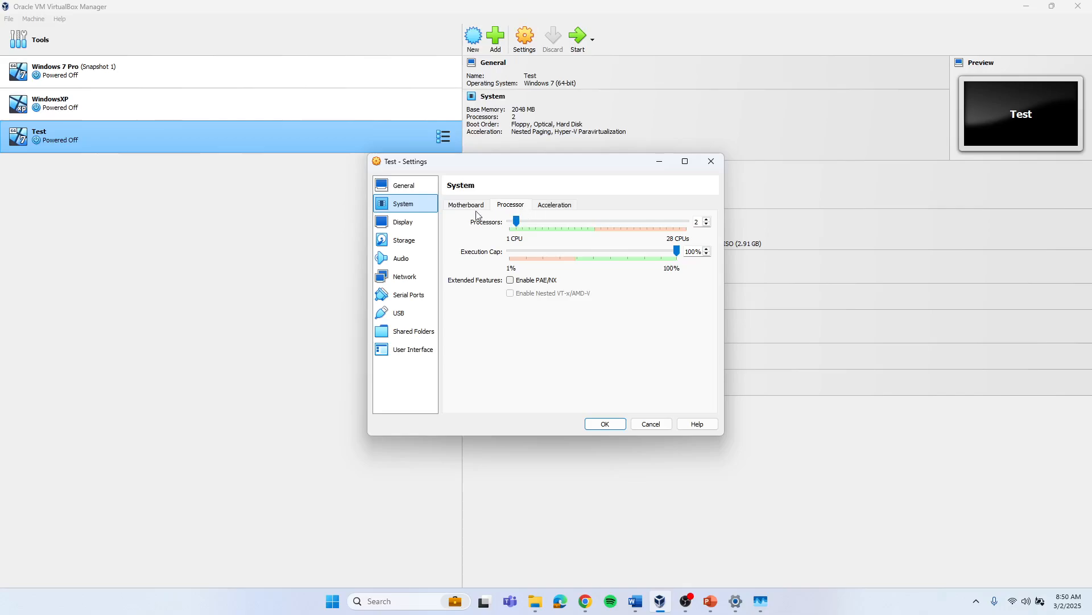
click(420, 223)
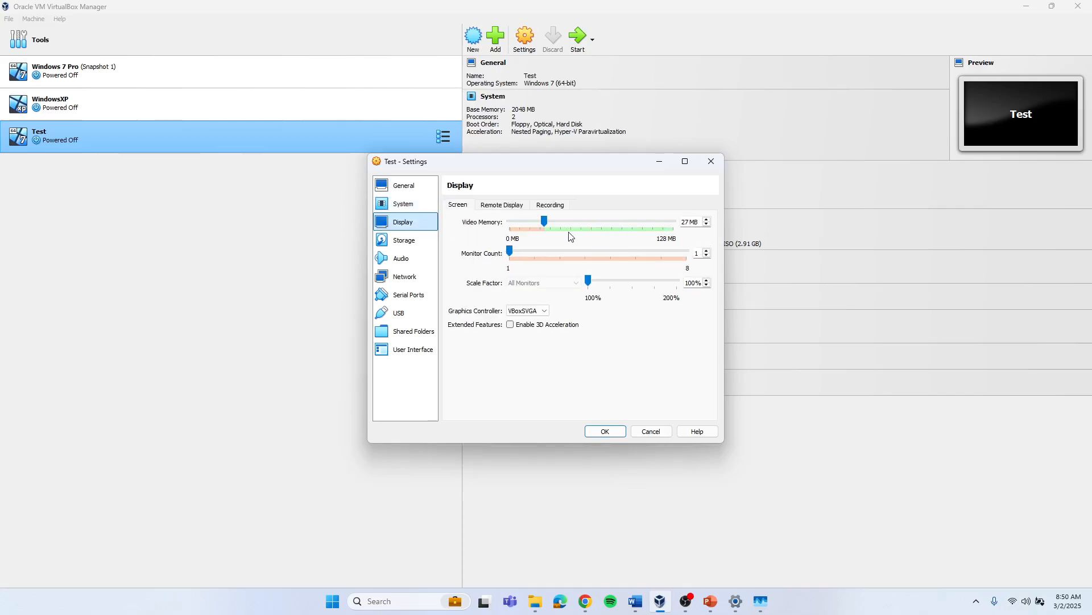
drag(544, 221, 701, 227)
Step: Attach network adapter 1 as a Bridged Adapter on Intel(R) Ethernet Connection (16) I219-V
click(410, 248)
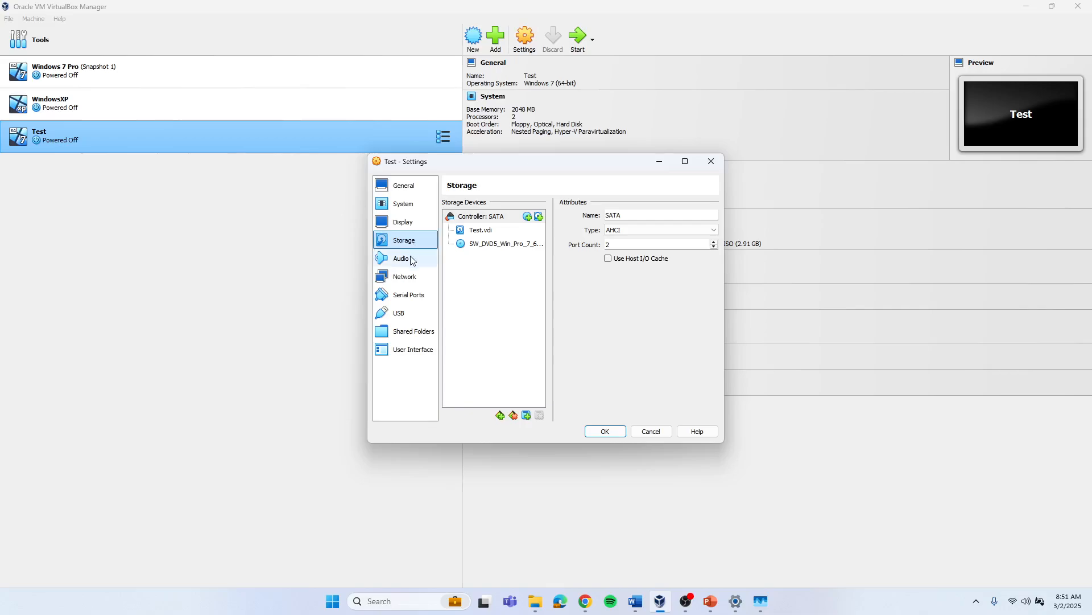
click(414, 261)
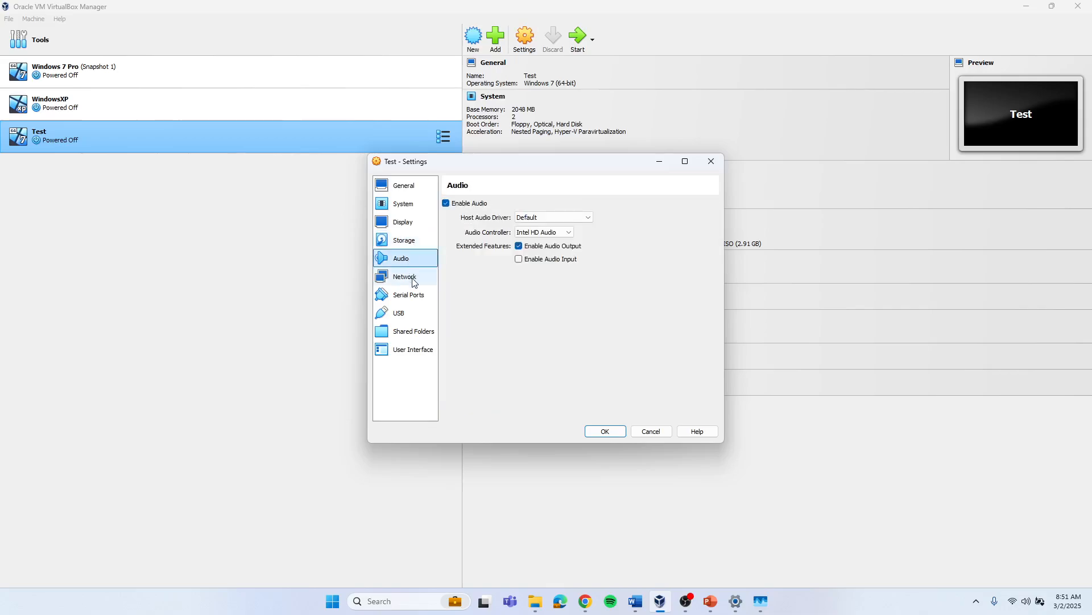
click(414, 281)
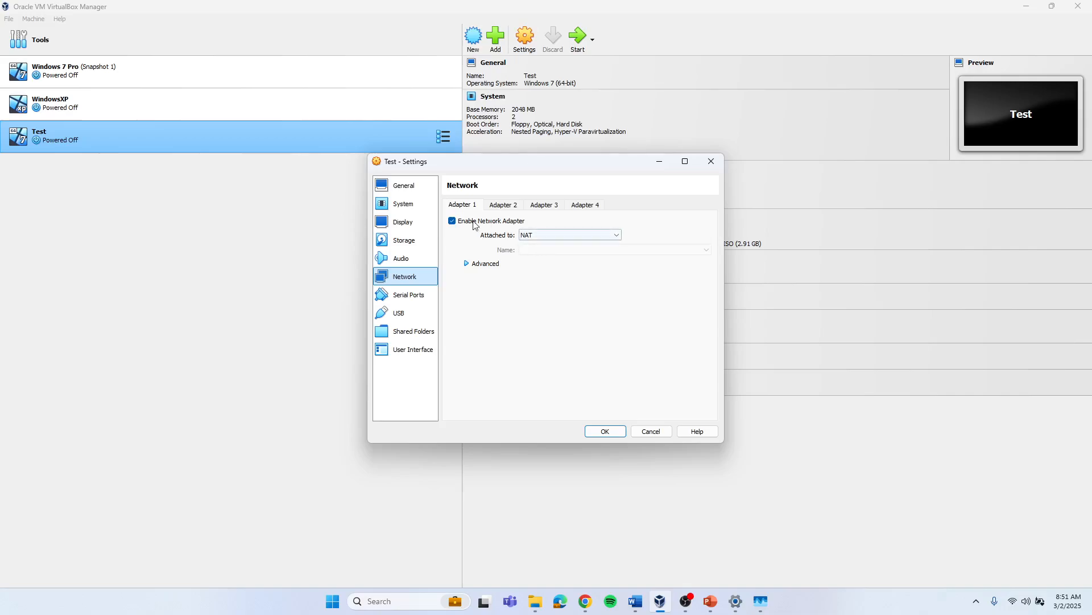
click(618, 239)
click(586, 252)
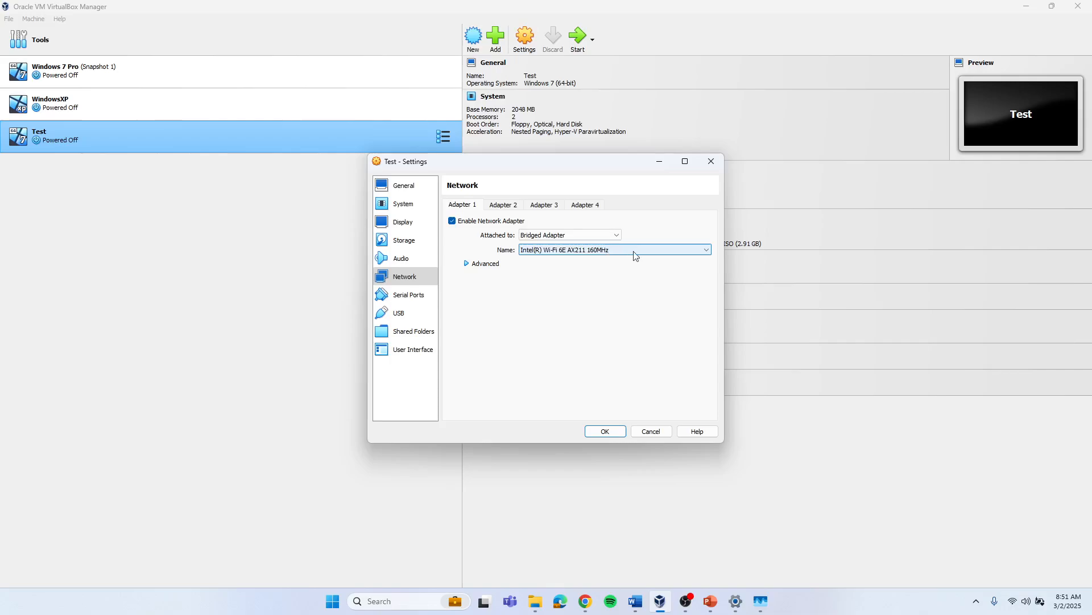
click(710, 252)
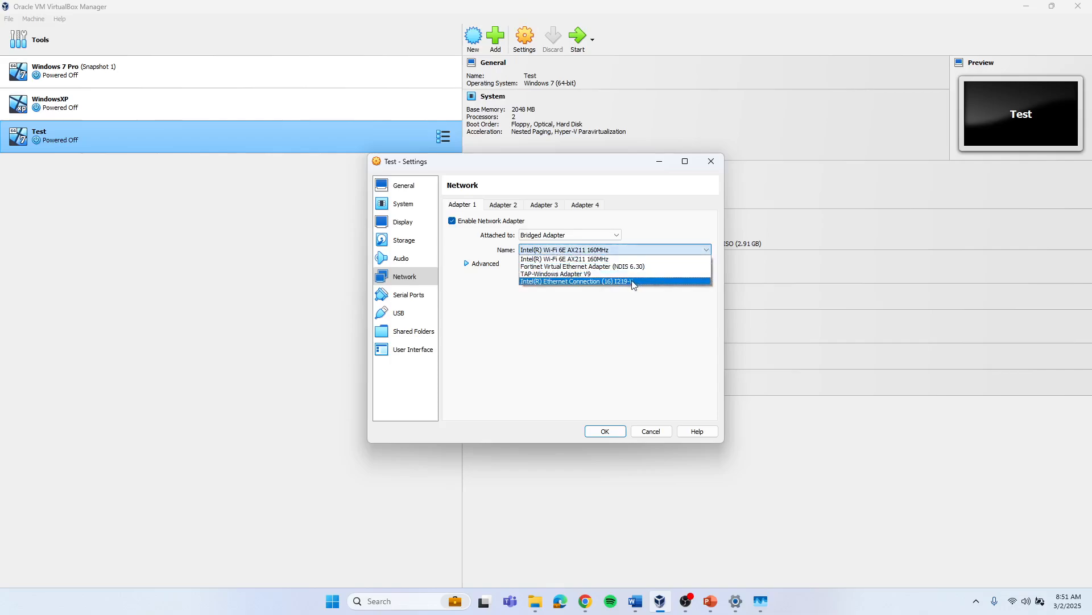
click(588, 282)
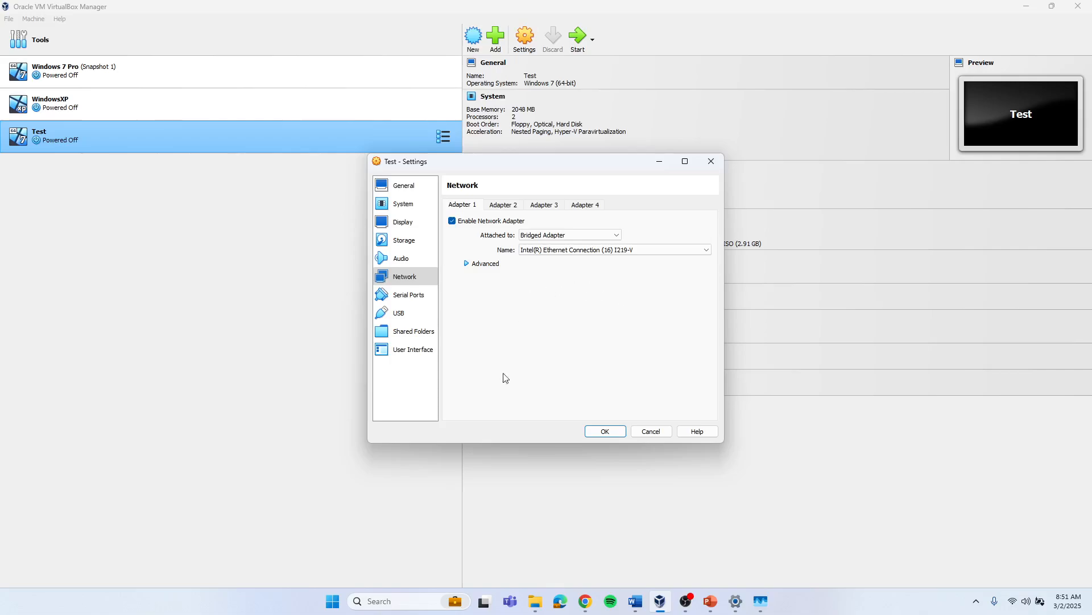
Step: Review the Serial Ports, USB, Shared Folders and User Interface pages and save the settings
click(412, 298)
click(401, 312)
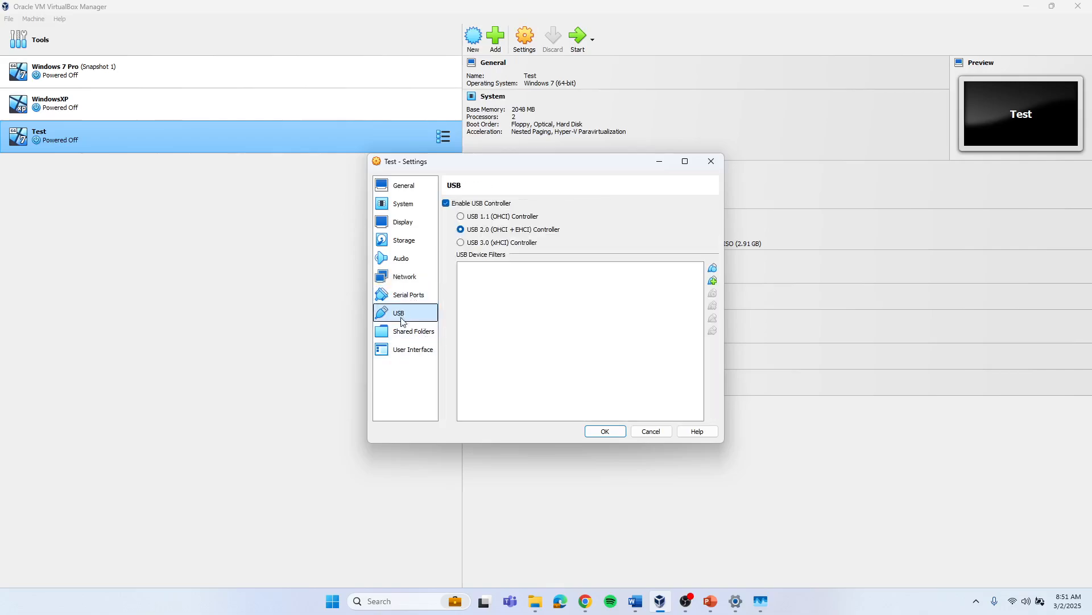
click(411, 331)
click(414, 351)
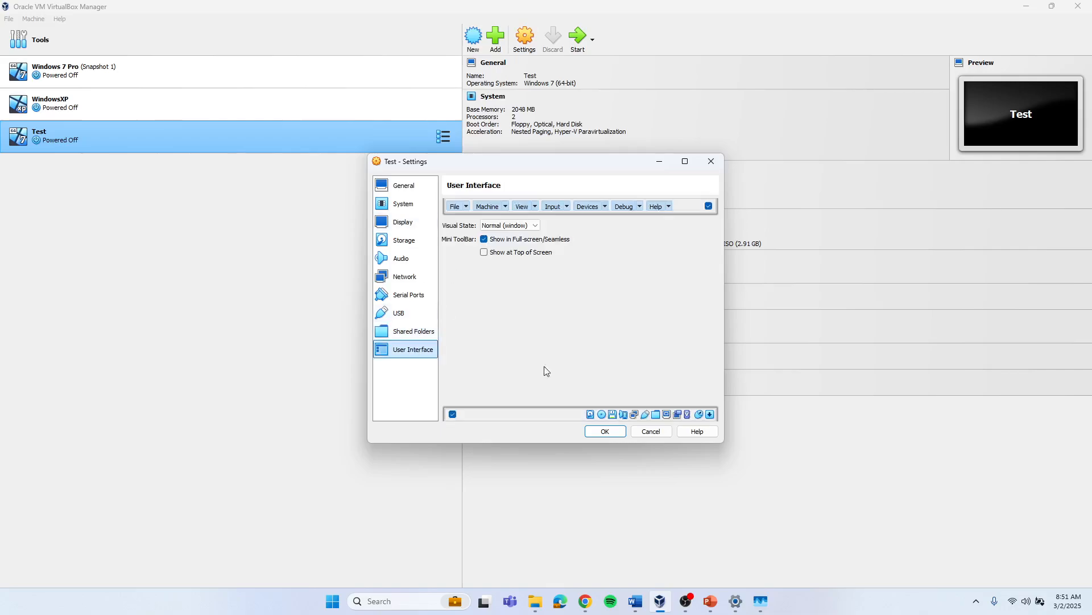
click(604, 432)
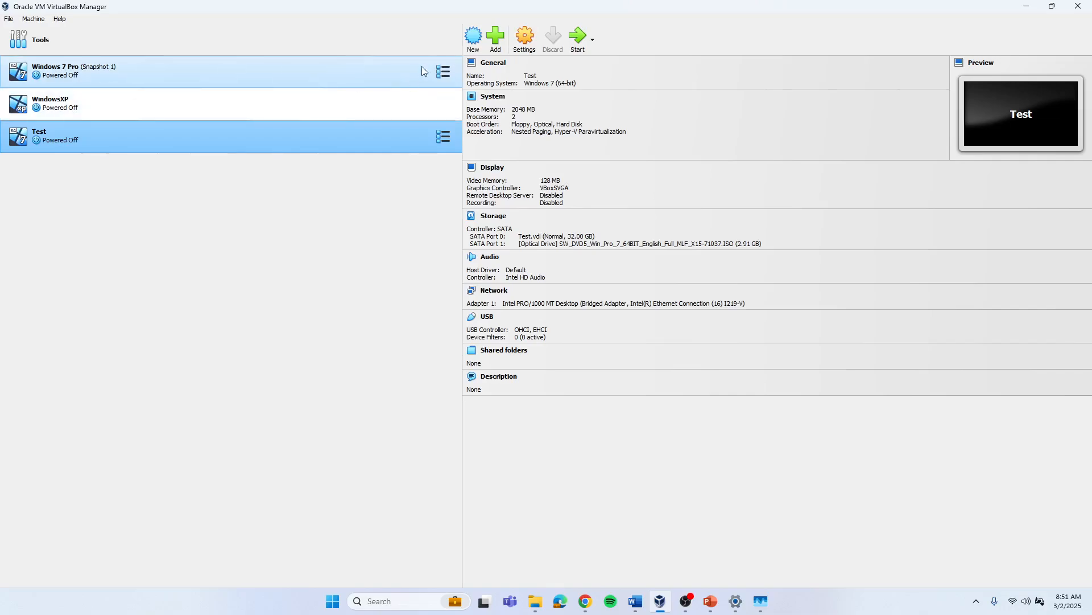
Step: Start the Windows 7 Pro virtual machine
click(445, 71)
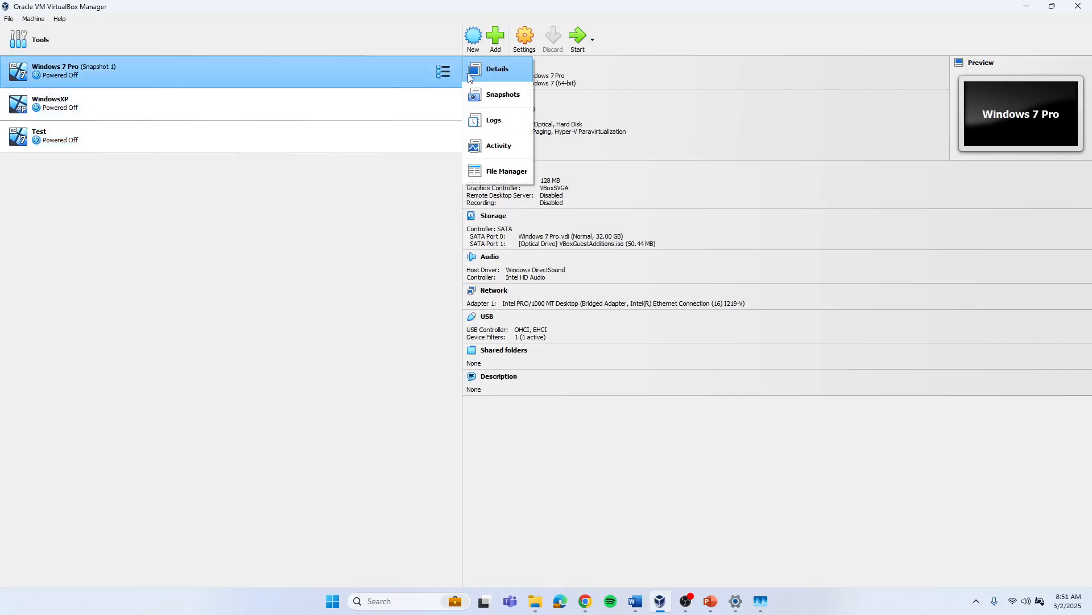
click(579, 36)
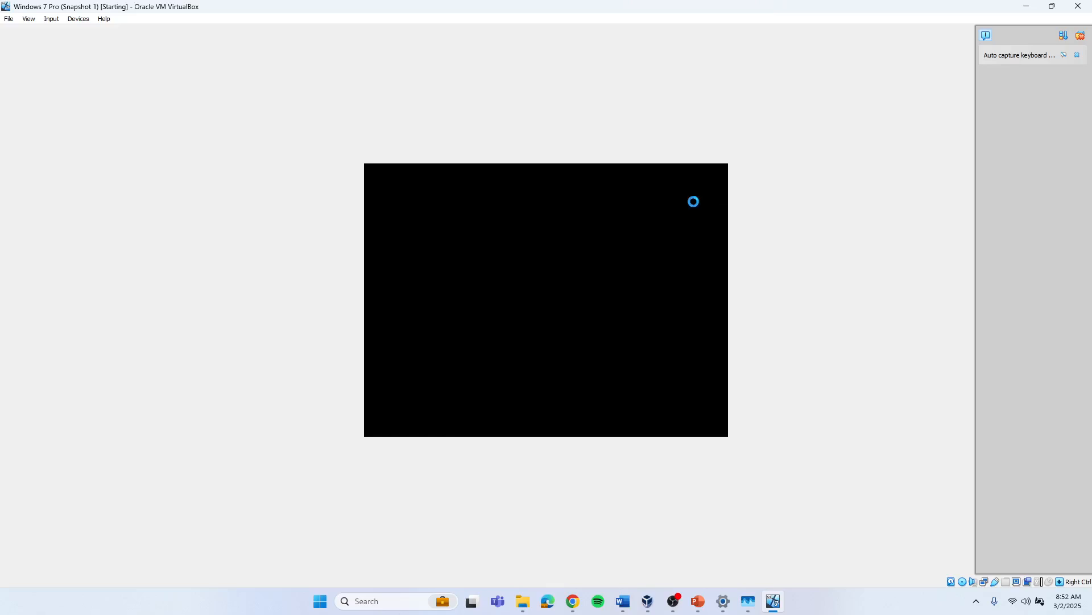
Step: Search the host for Task Manager, open it, and minimize its window
click(376, 598)
text(tas)
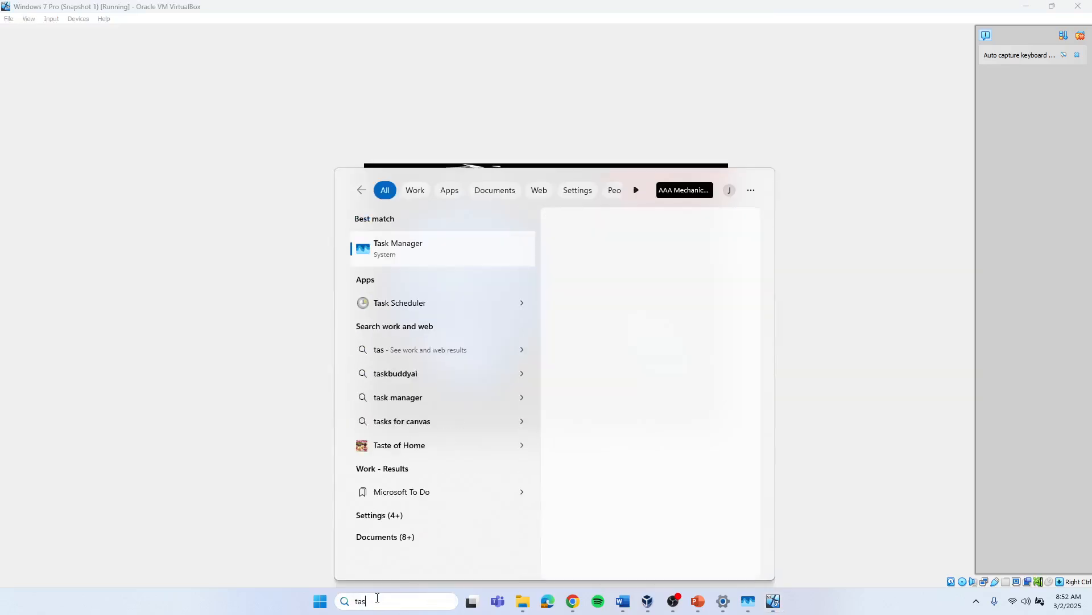
click(400, 250)
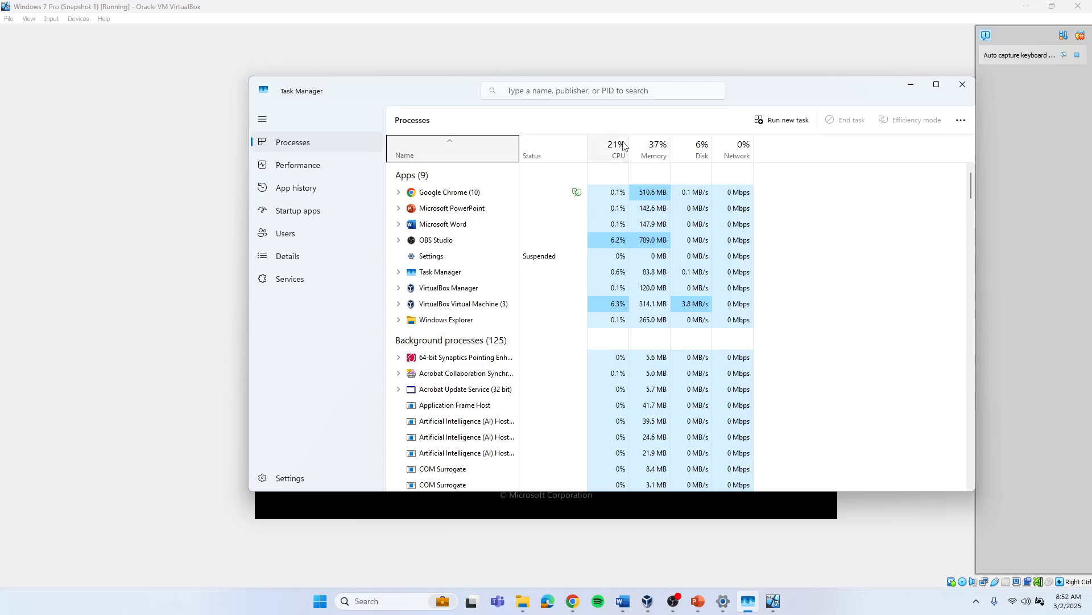
click(911, 90)
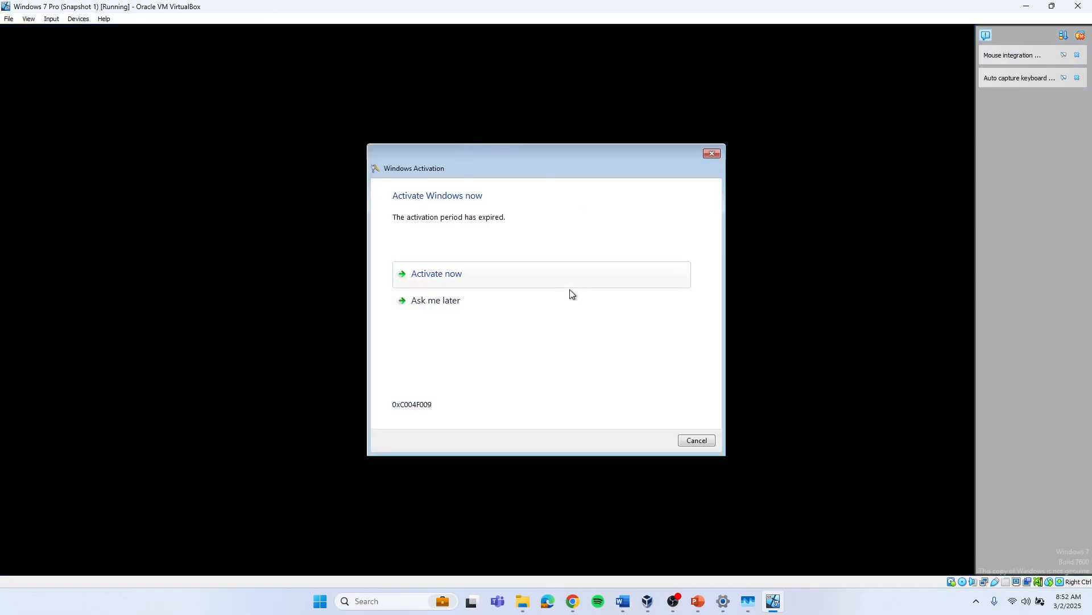
Step: Dismiss the Windows activation prompt by choosing to be asked later and acknowledging the notice
click(444, 305)
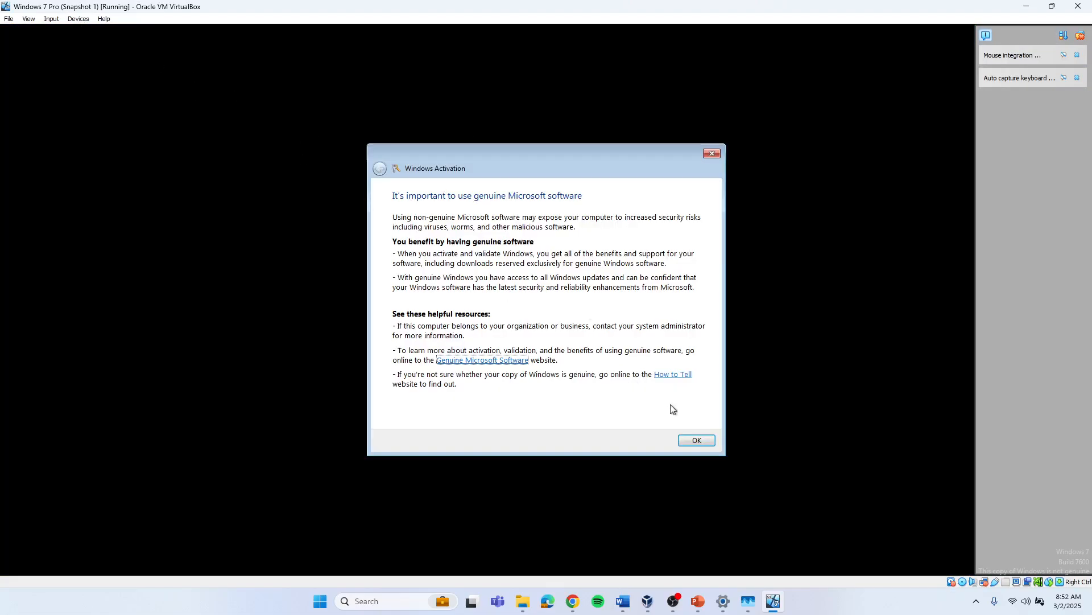
click(698, 442)
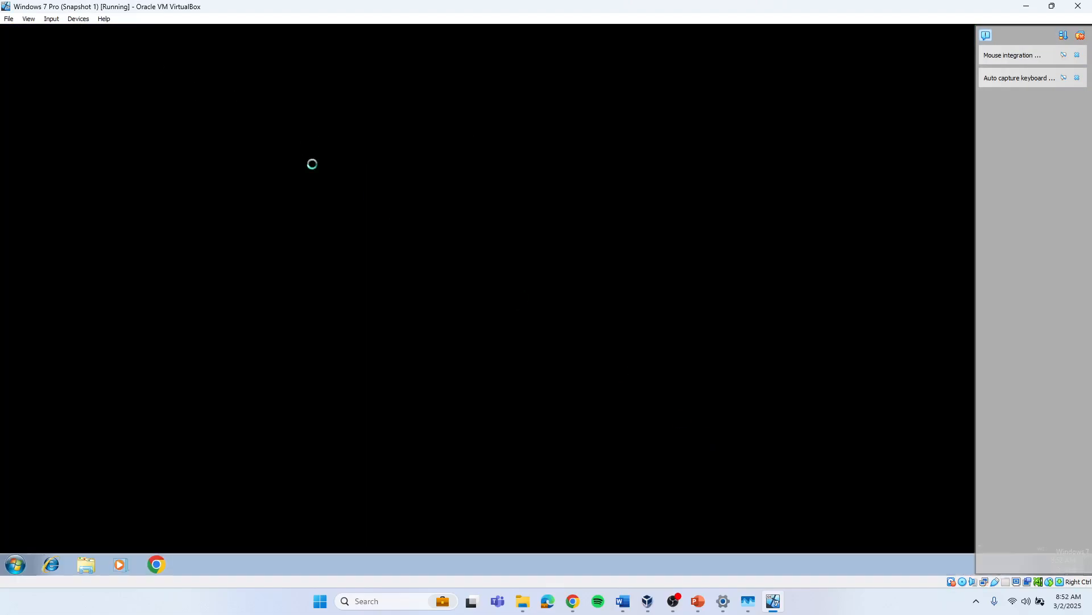
Step: Shut down the Windows 7 Pro guest from its Start menu
click(82, 19)
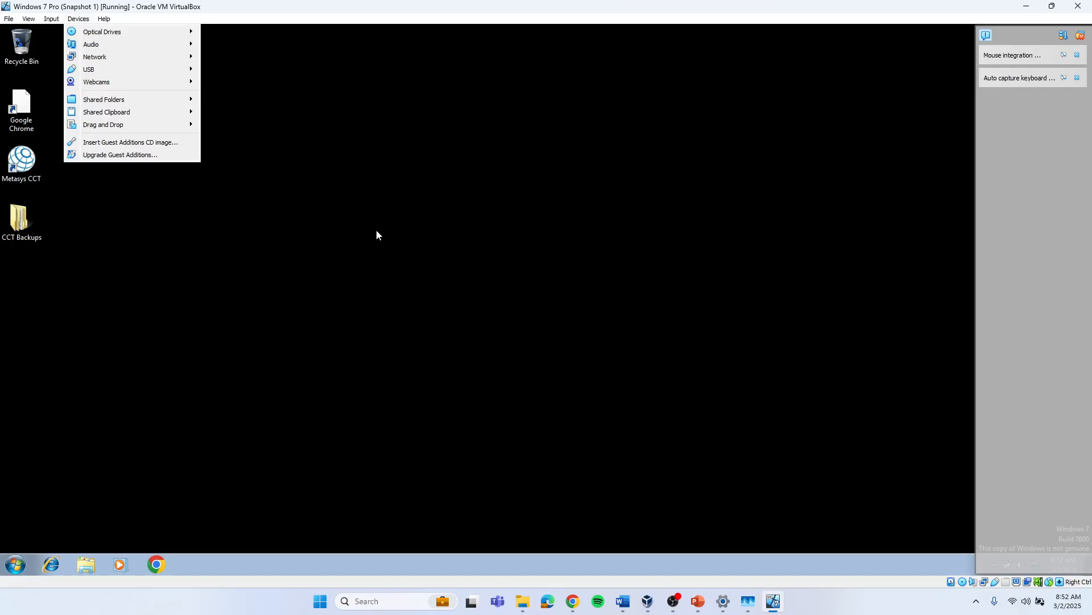
click(16, 571)
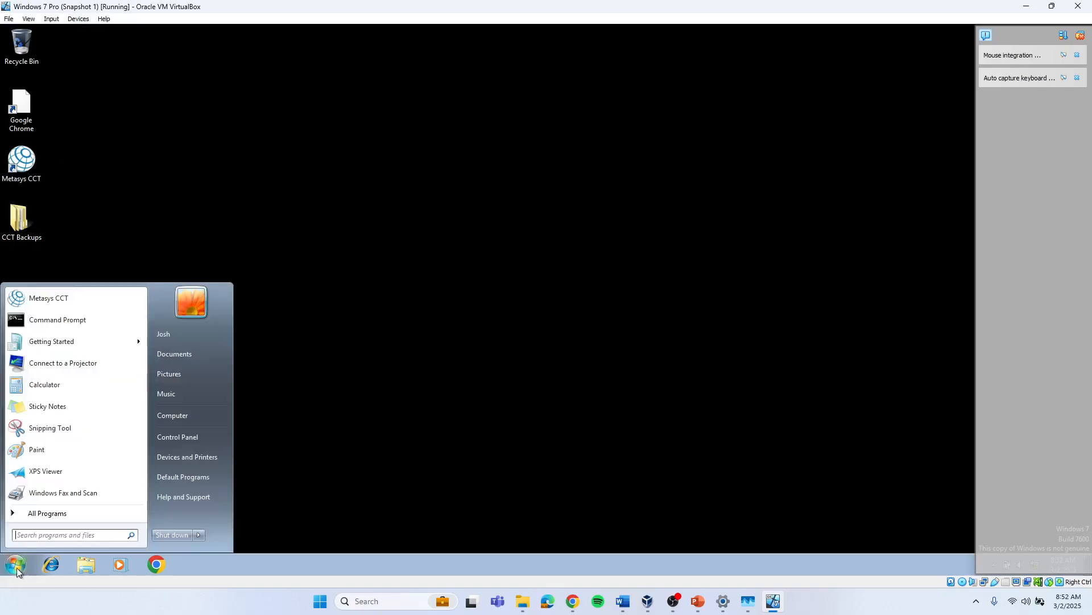
click(187, 538)
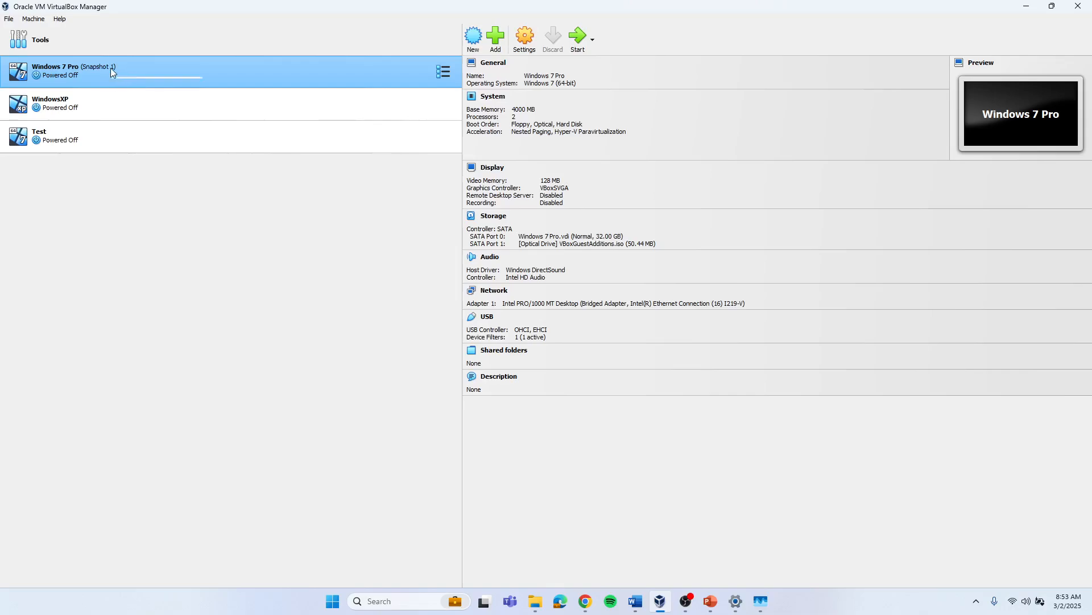
Step: Open the snapshots view for the Windows 7 Pro virtual machine
click(442, 72)
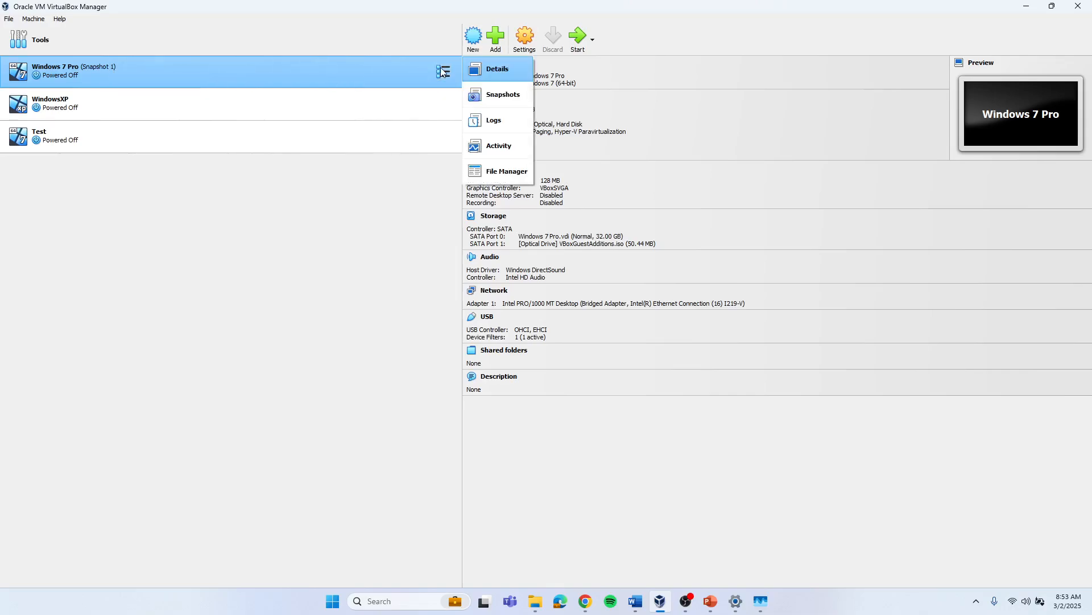
click(492, 93)
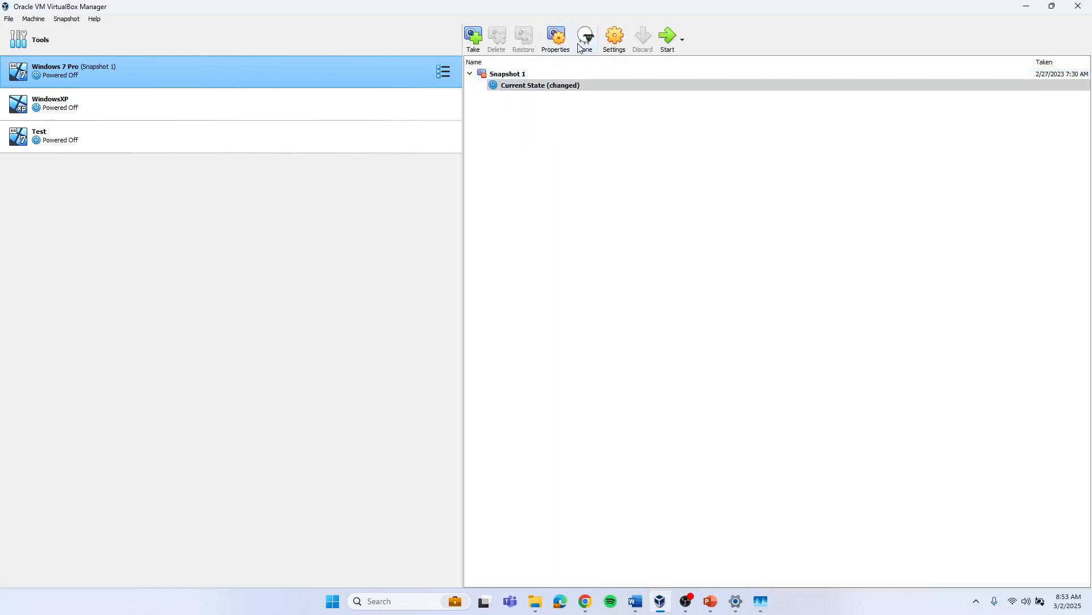